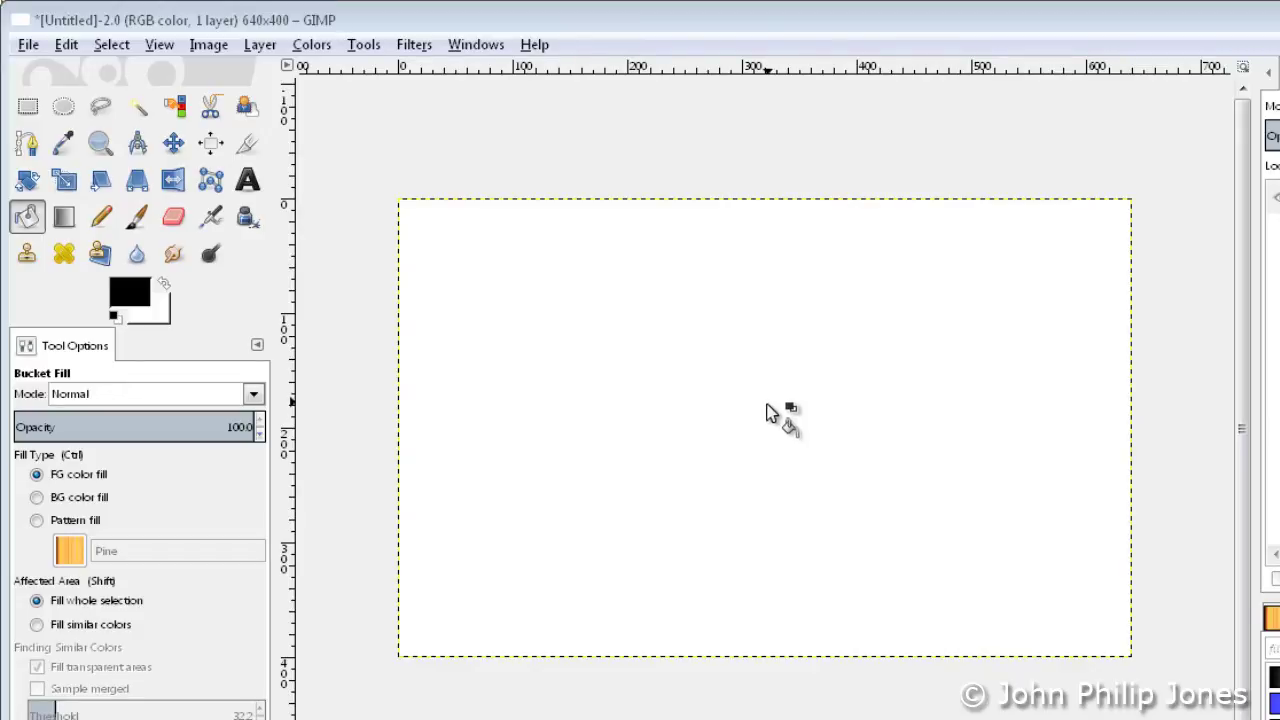
Bucket-fill the blank 640x400 canvas with the black foreground colour.
left_click(764, 410)
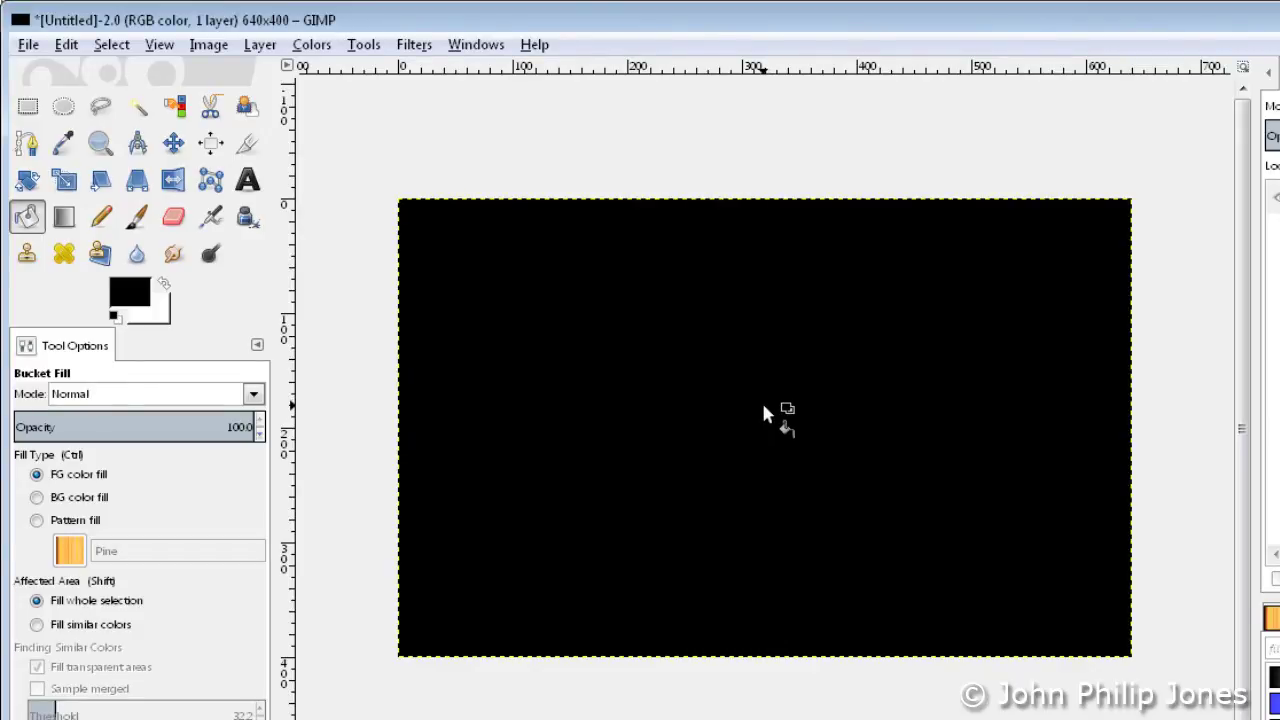
Switch the fill type to BG color fill and refill the canvas white.
left_click(38, 499)
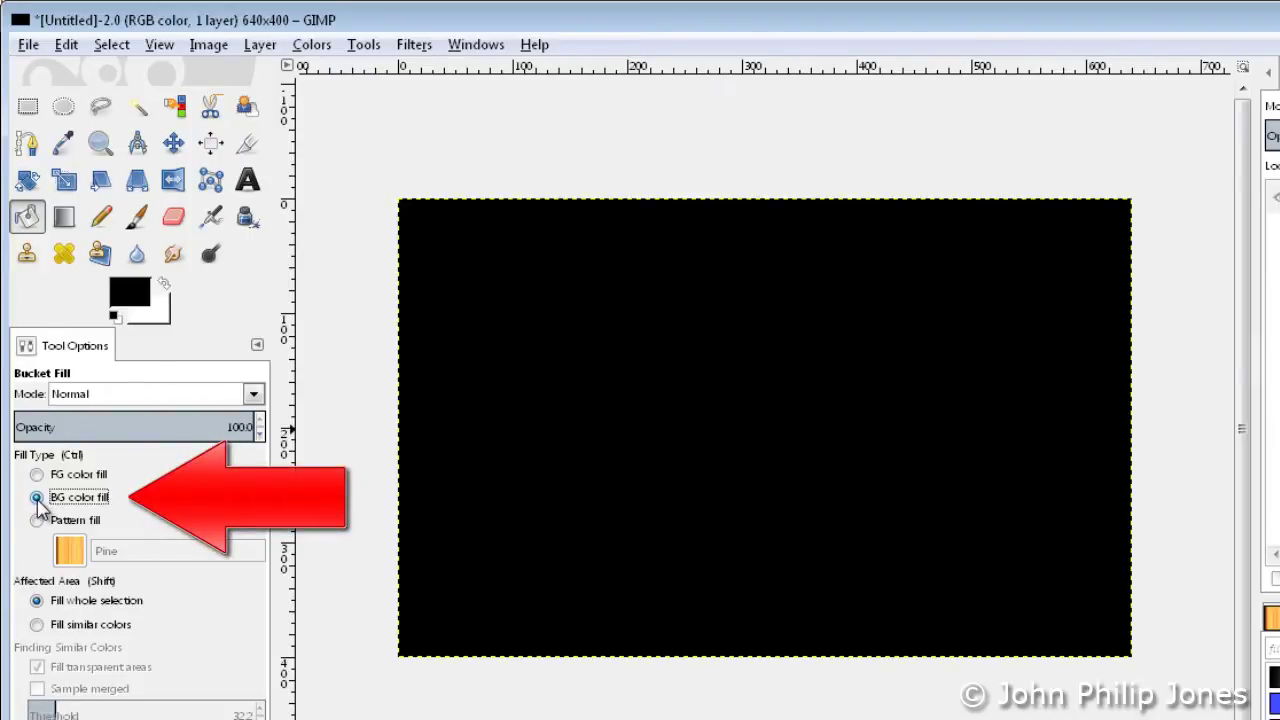
left_click(765, 419)
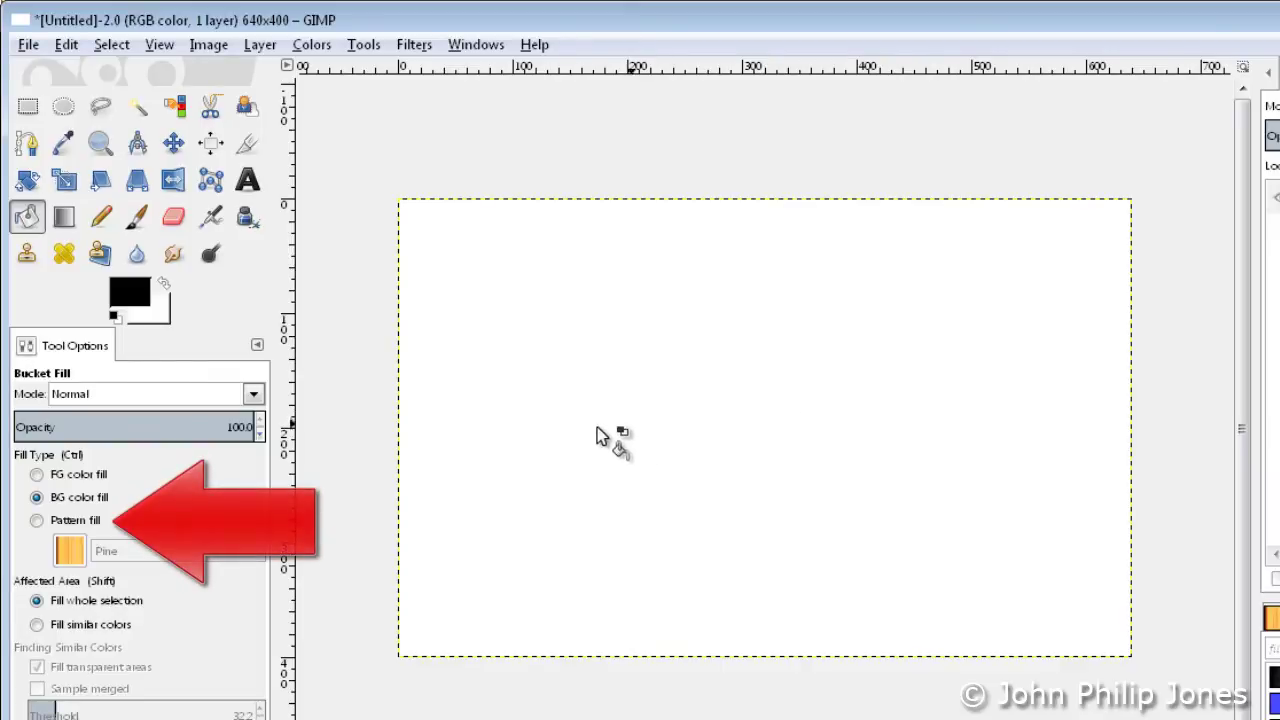
Switch to Pattern fill, cover the canvas with Pine wood planks, and show the pattern list.
left_click(36, 521)
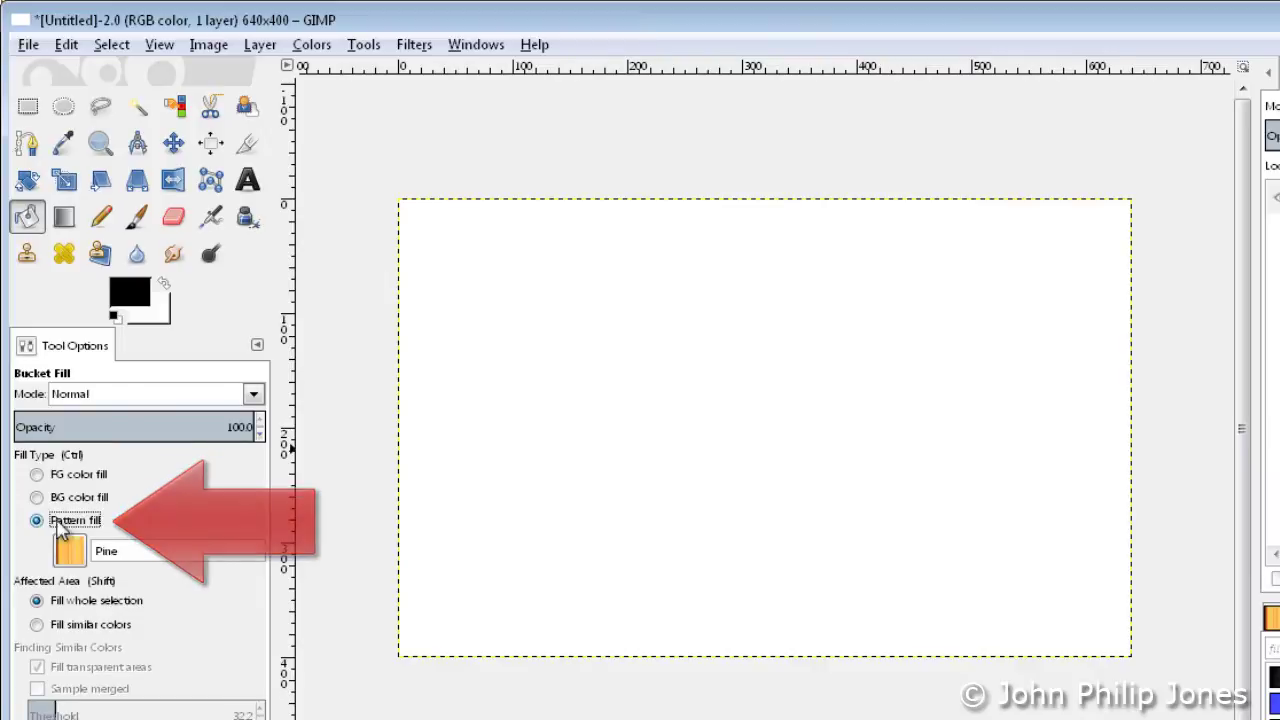
left_click(762, 435)
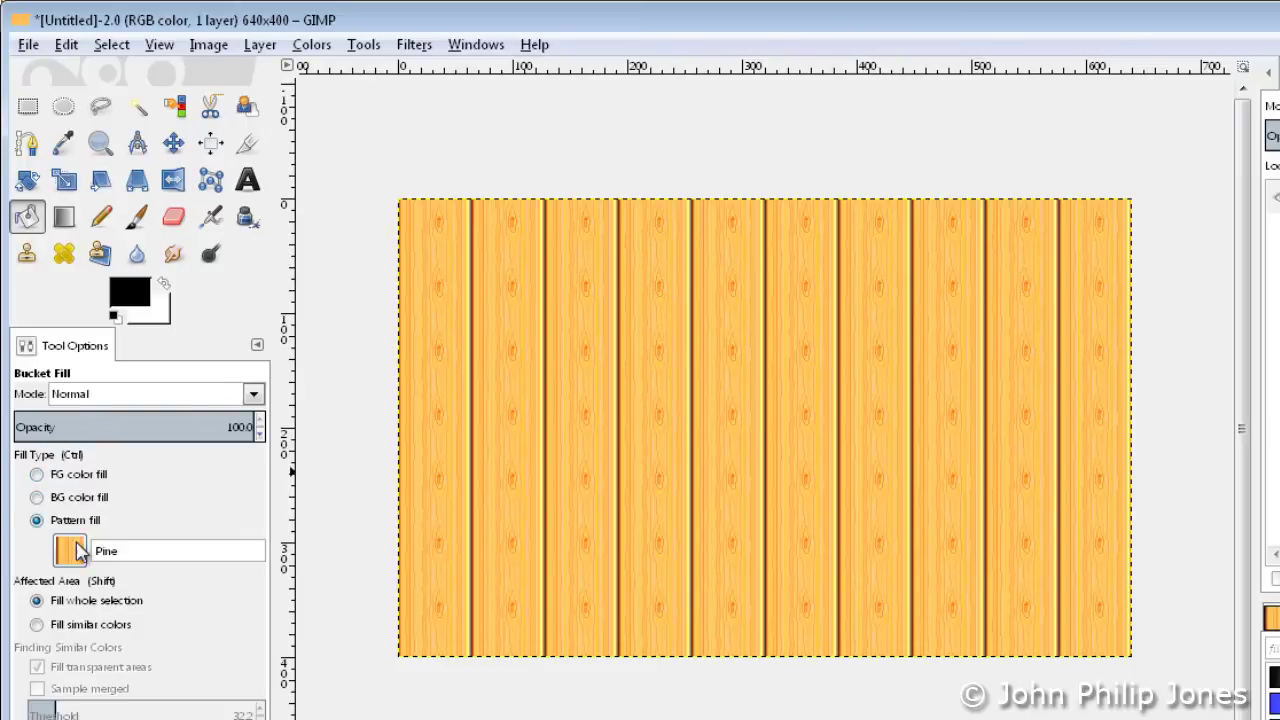
left_click(70, 556)
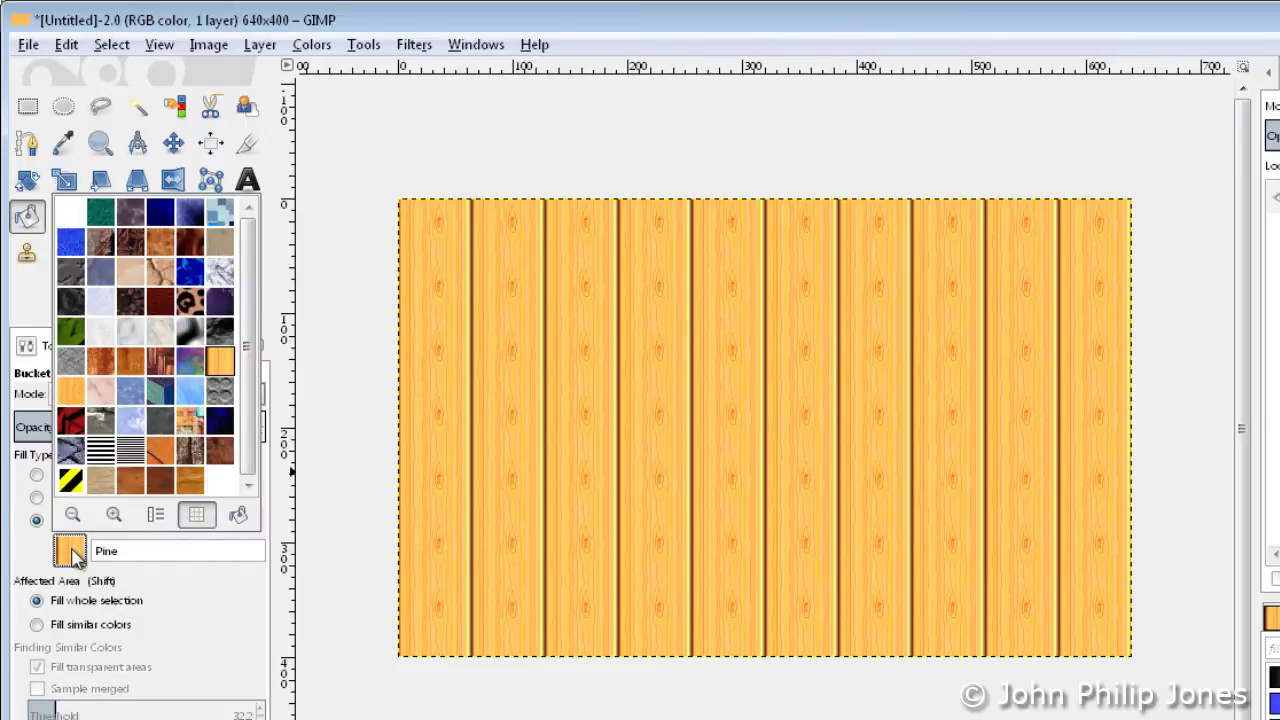
Choose the Dried mud pattern and fill the canvas with it, replacing the wood planks.
left_click(163, 282)
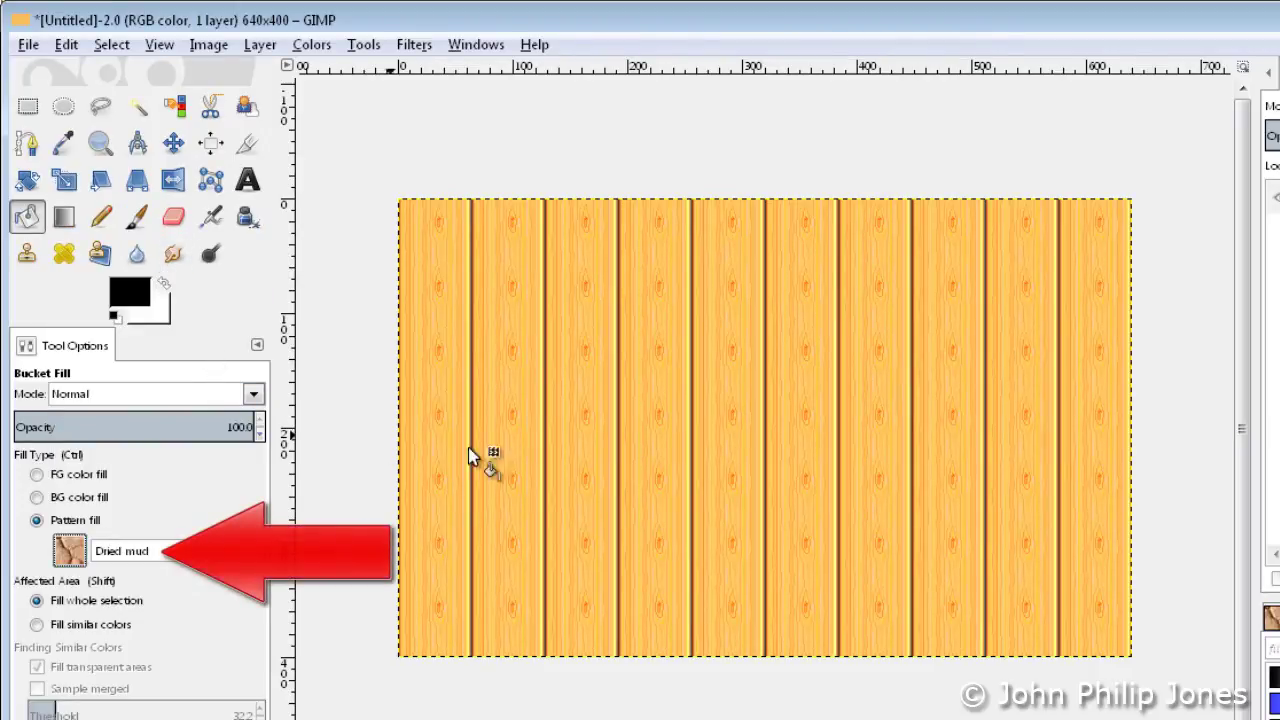
left_click(711, 416)
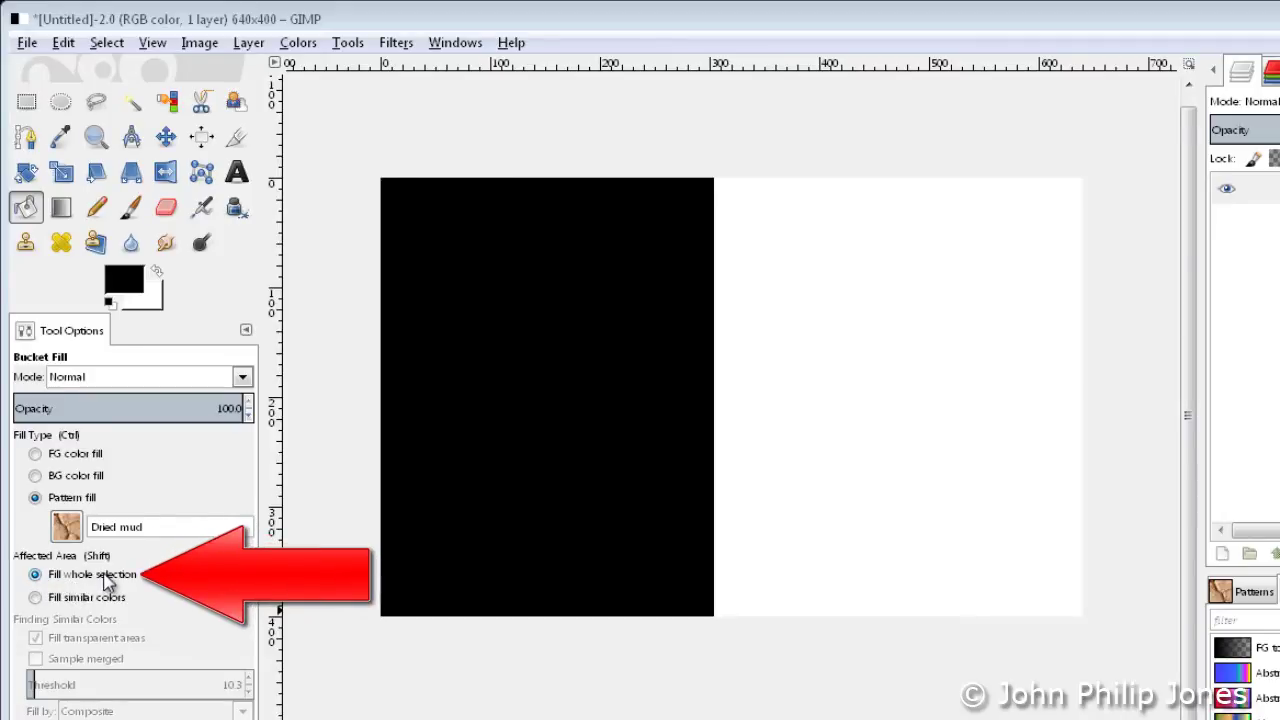
left_click(702, 401)
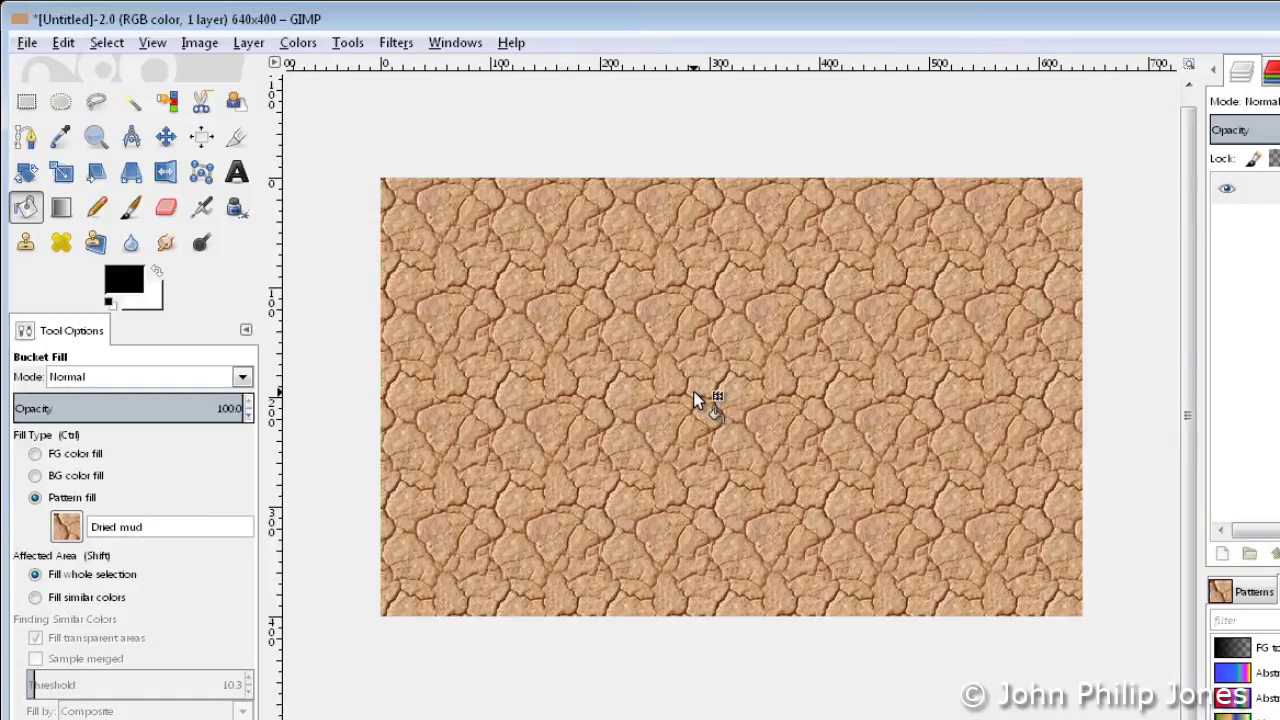
key("ctrl+z")
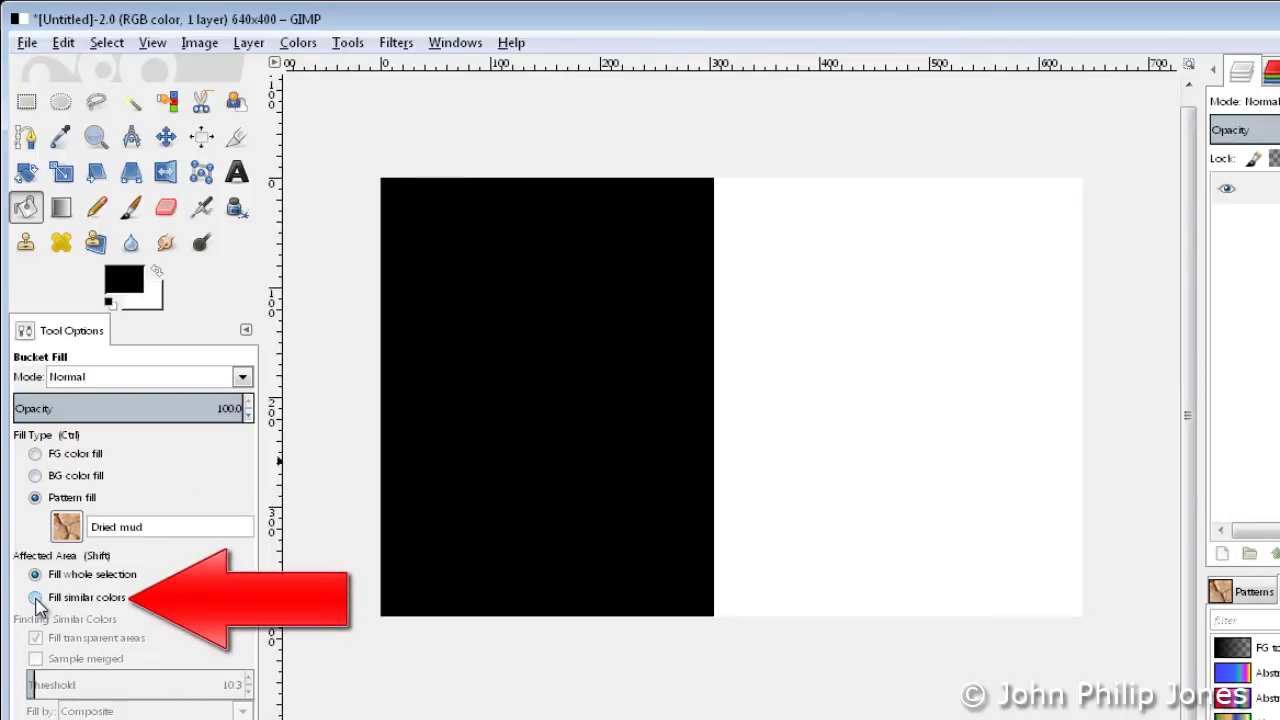
With Fill similar colors, try mud on the black half, undo it, then mud-fill the white half.
left_click(36, 598)
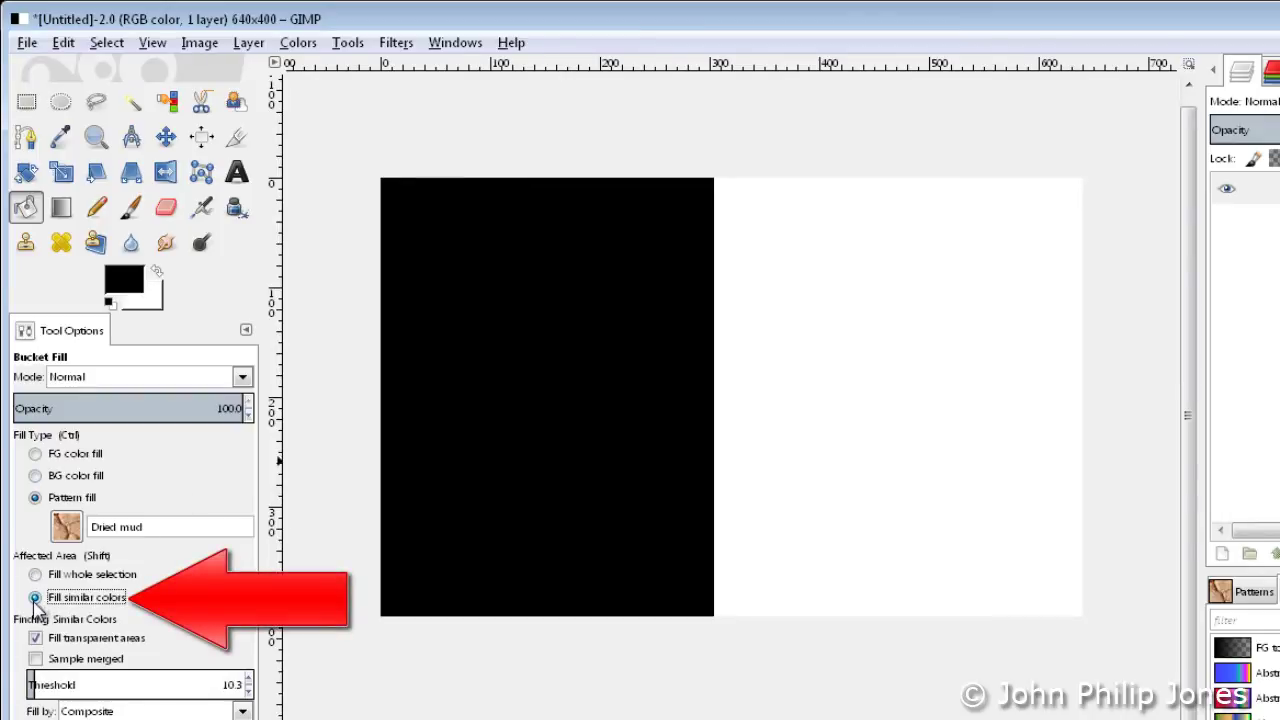
left_click(536, 387)
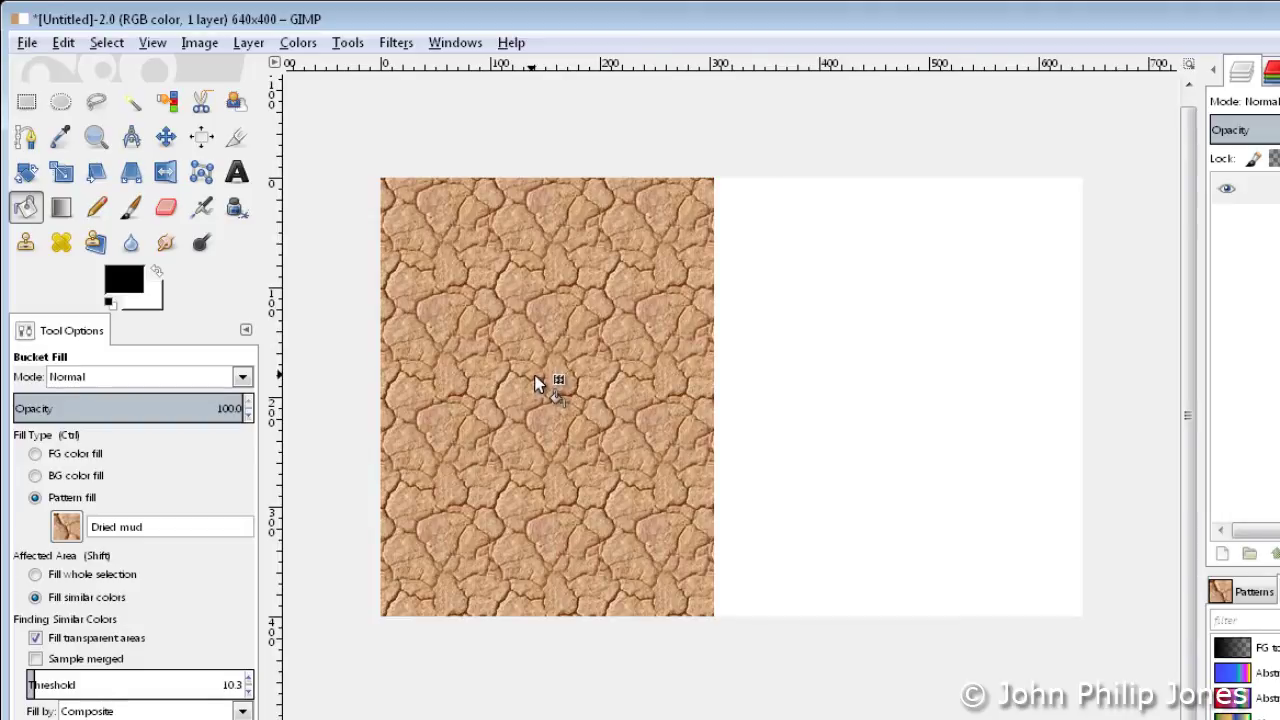
key("ctrl+z")
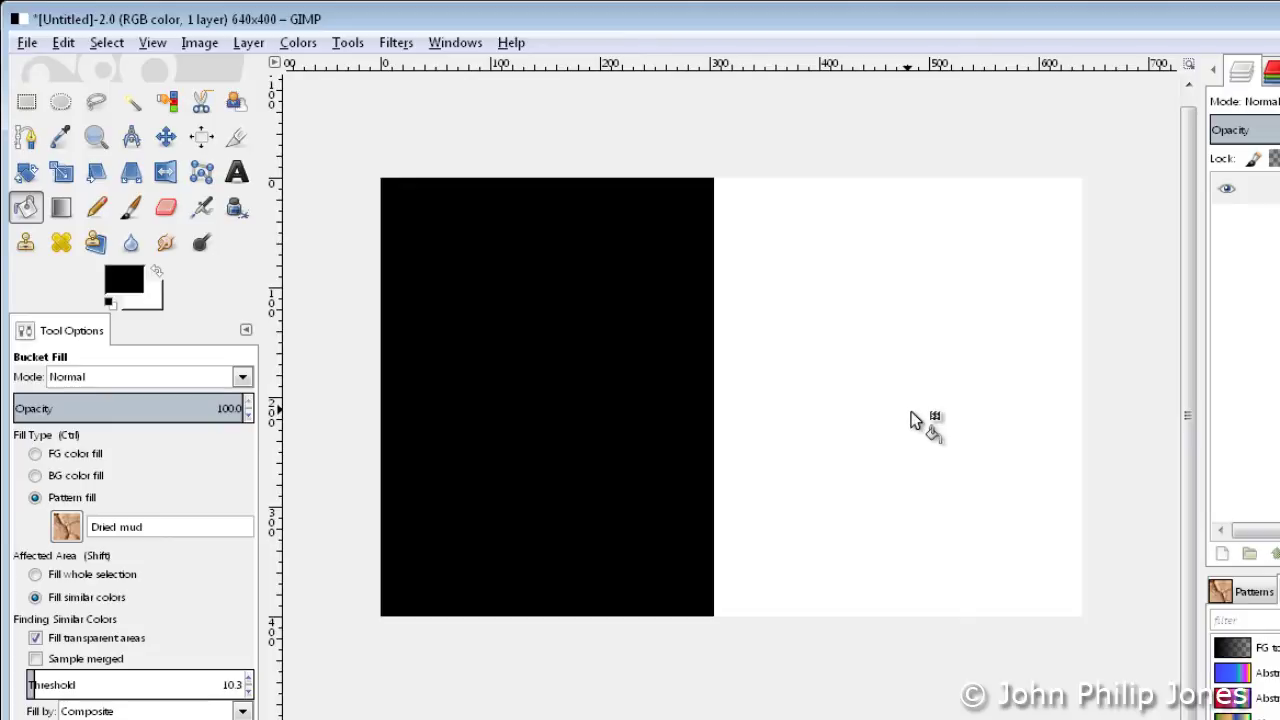
left_click(905, 412)
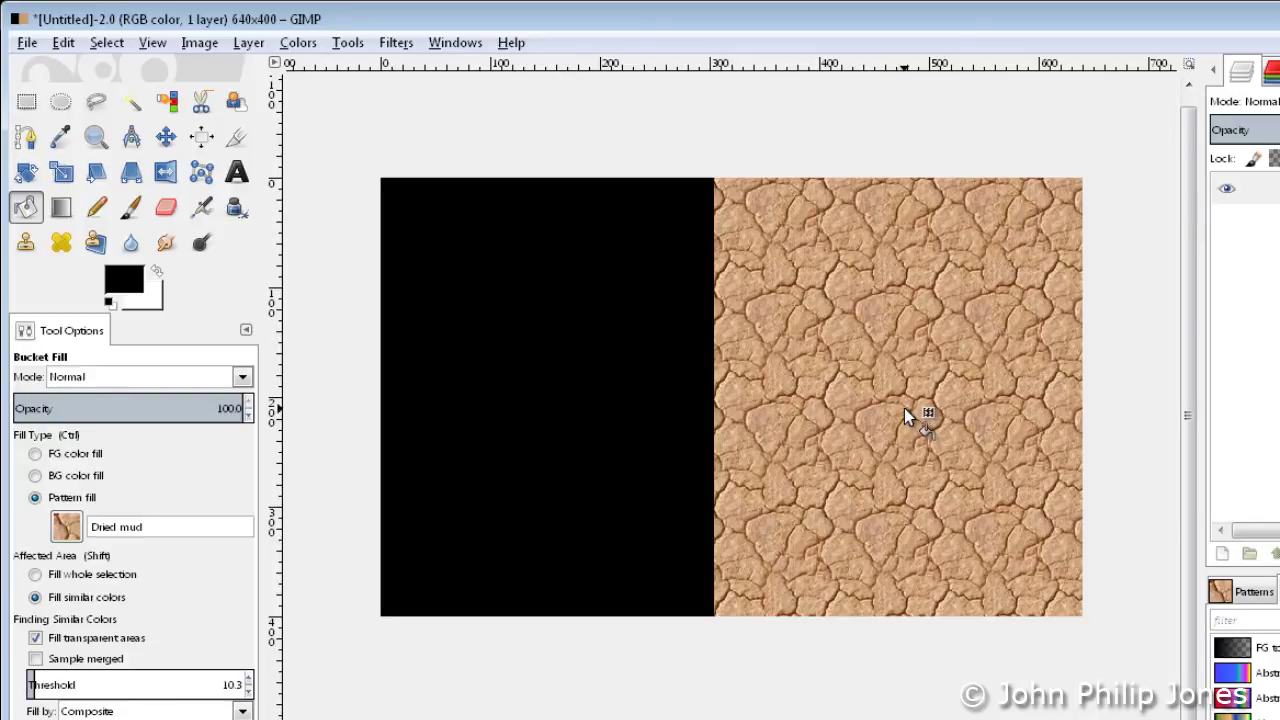
Cover the black half with Dried mud using Fill whole selection, then return to FG color fill.
left_click(35, 575)
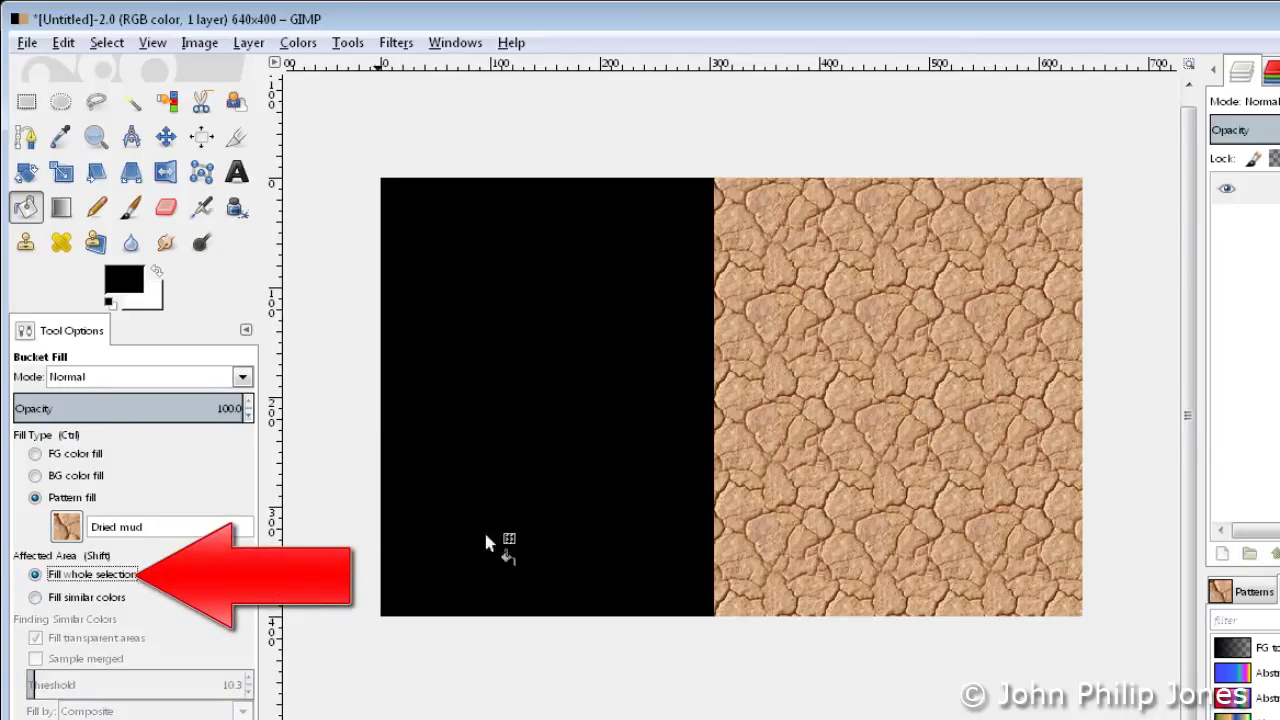
left_click(710, 418)
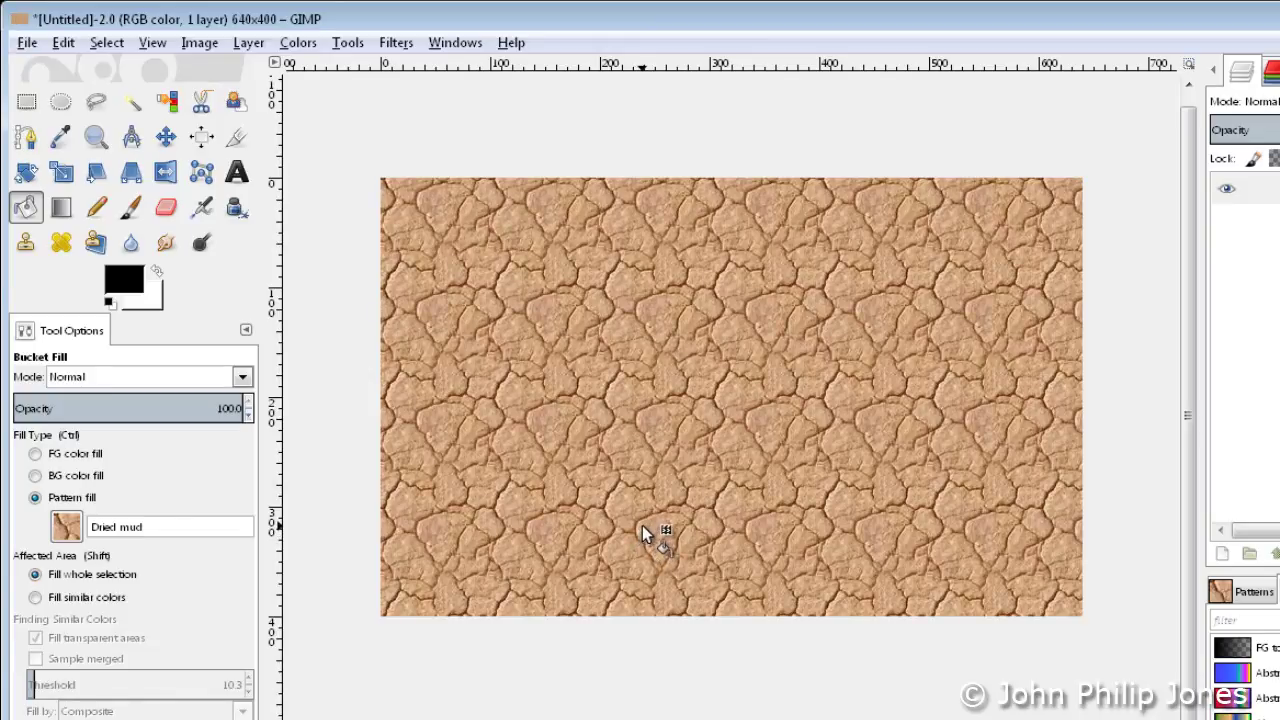
left_click(36, 455)
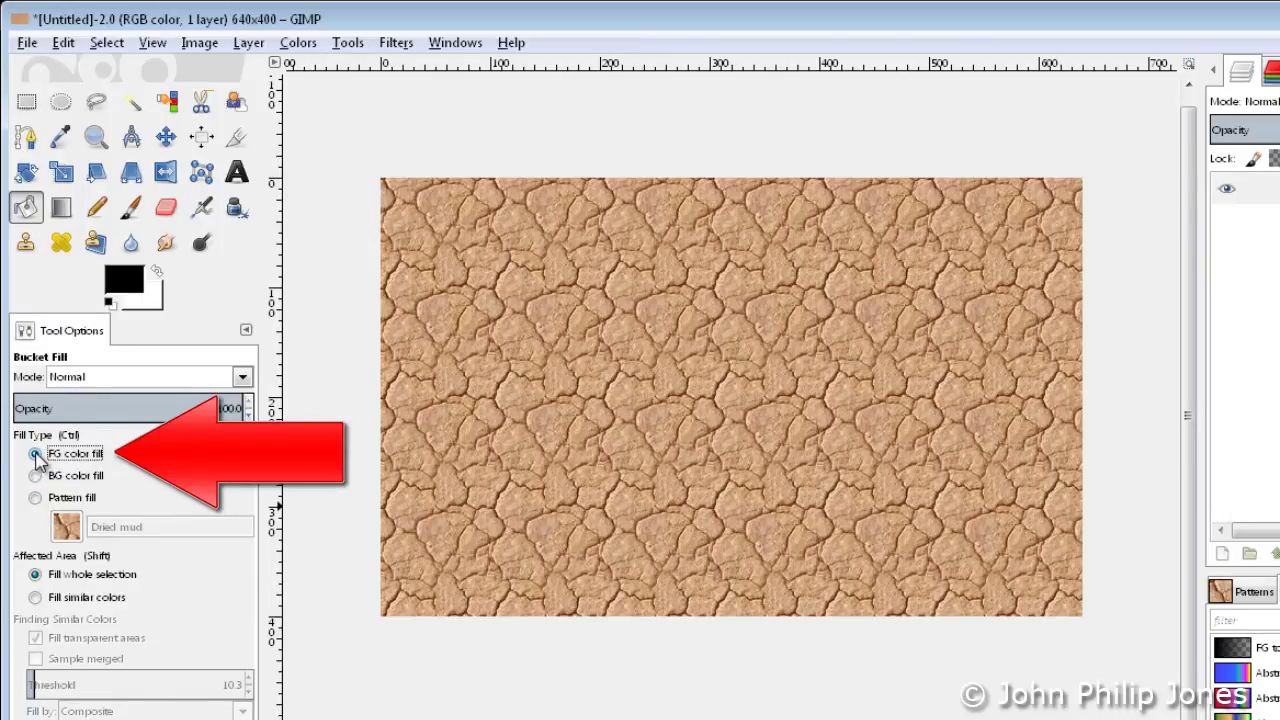
With Fill similar colors at threshold 10.3, blacken a small upper-centre mud patch.
left_click(36, 598)
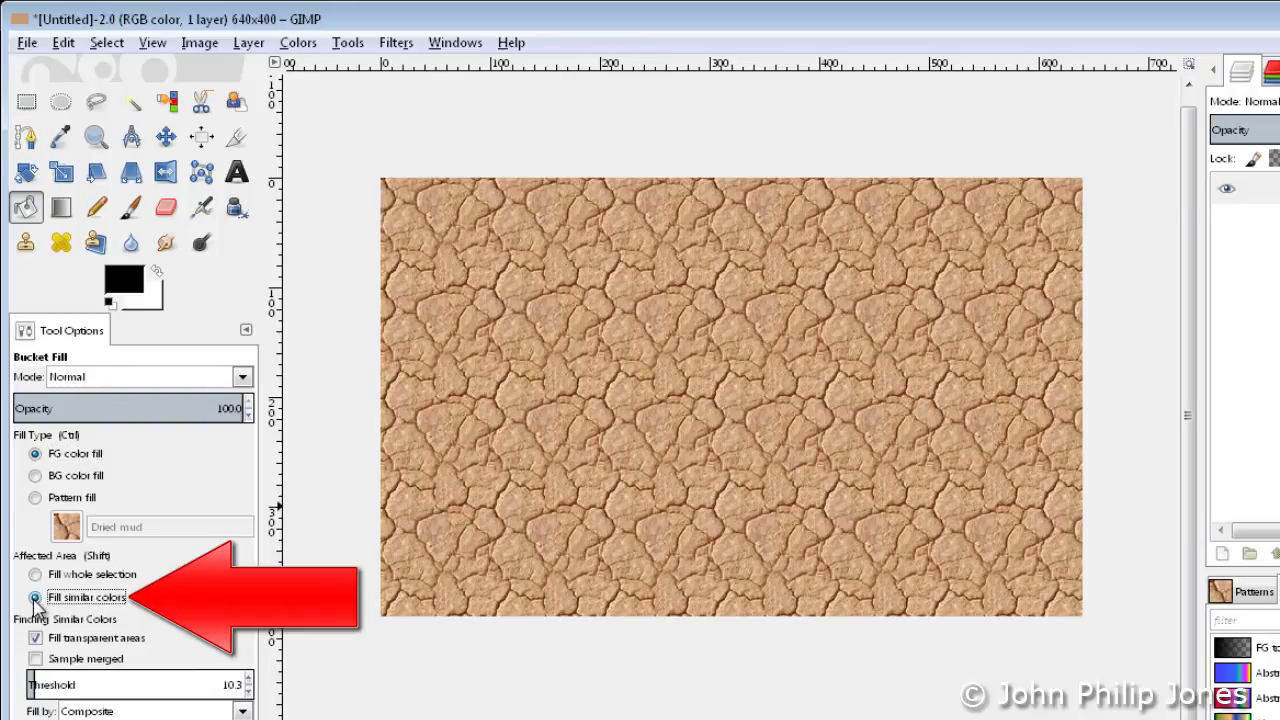
left_click(624, 286)
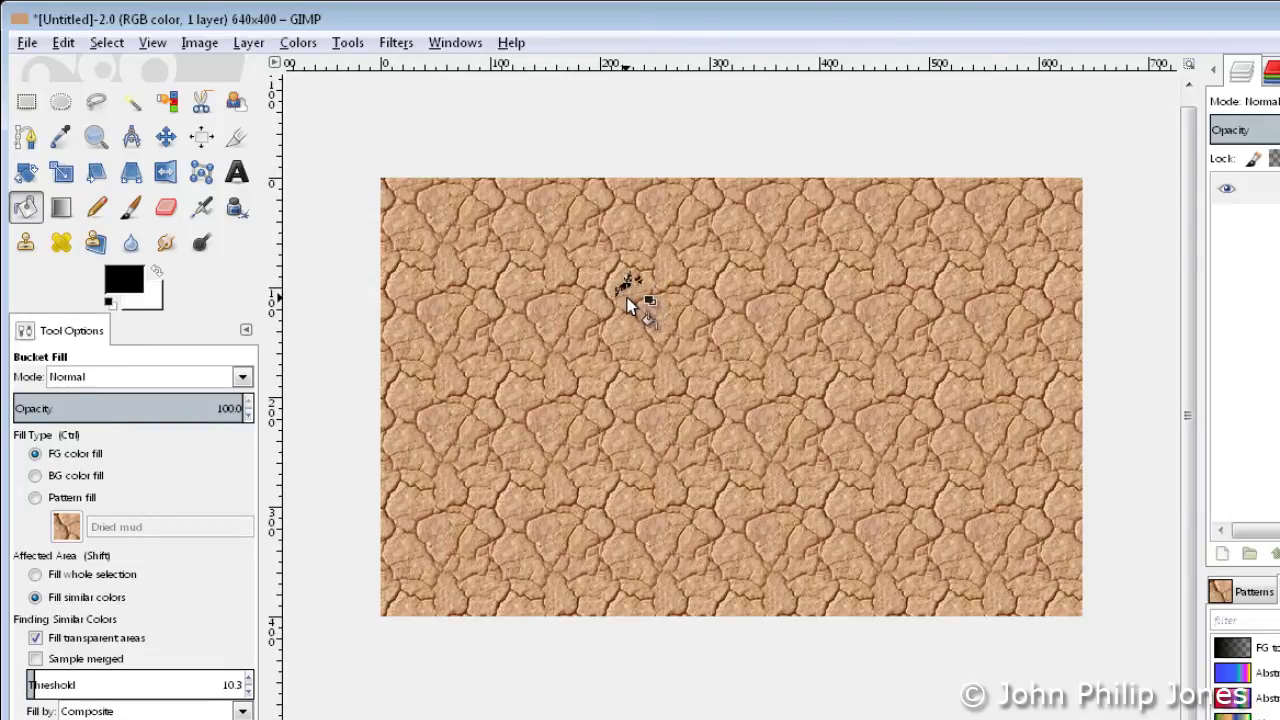
left_click(628, 288)
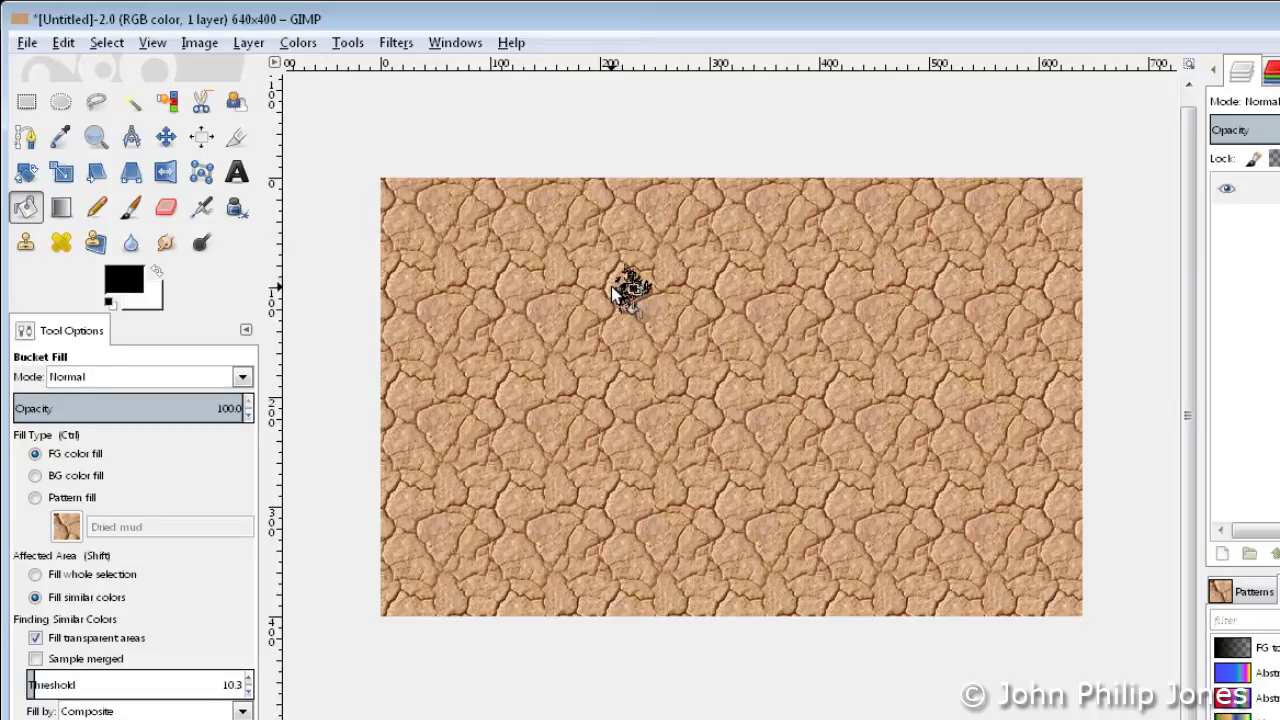
left_click(618, 287)
left_click(614, 288)
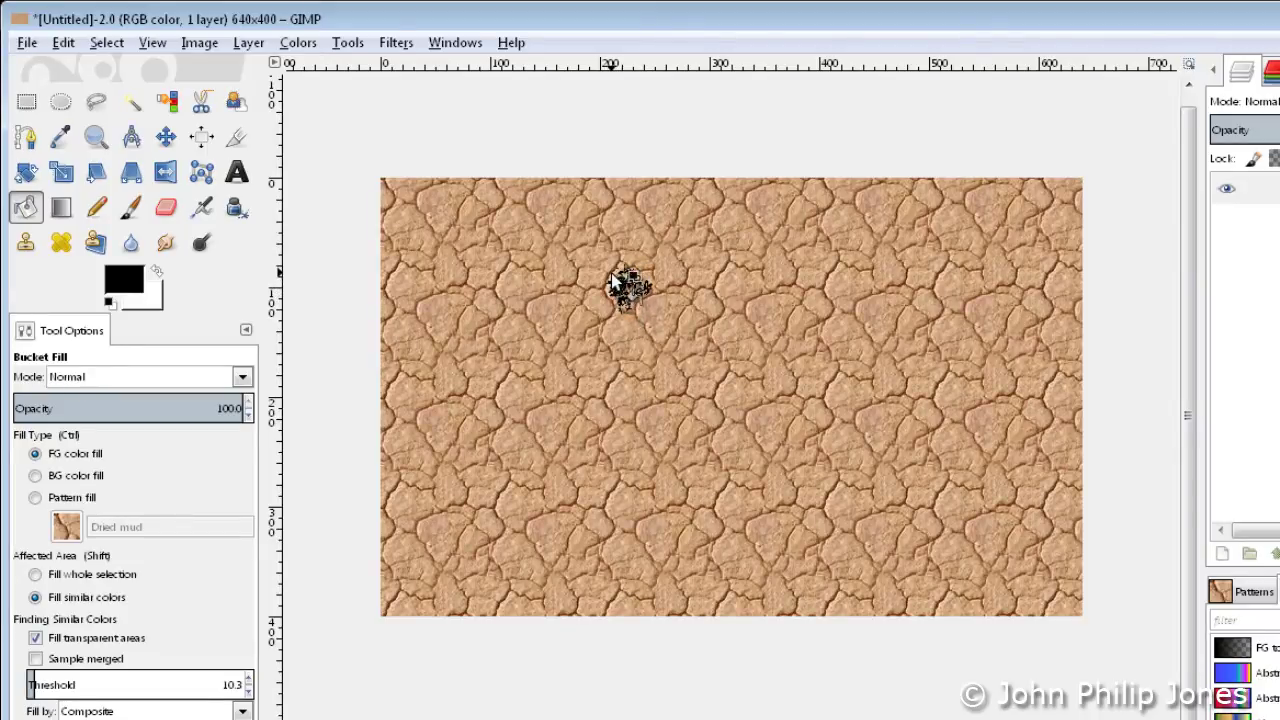
left_click(616, 287)
Blacken a small lower-right patch of the mud with similar-colour fills.
left_click(952, 443)
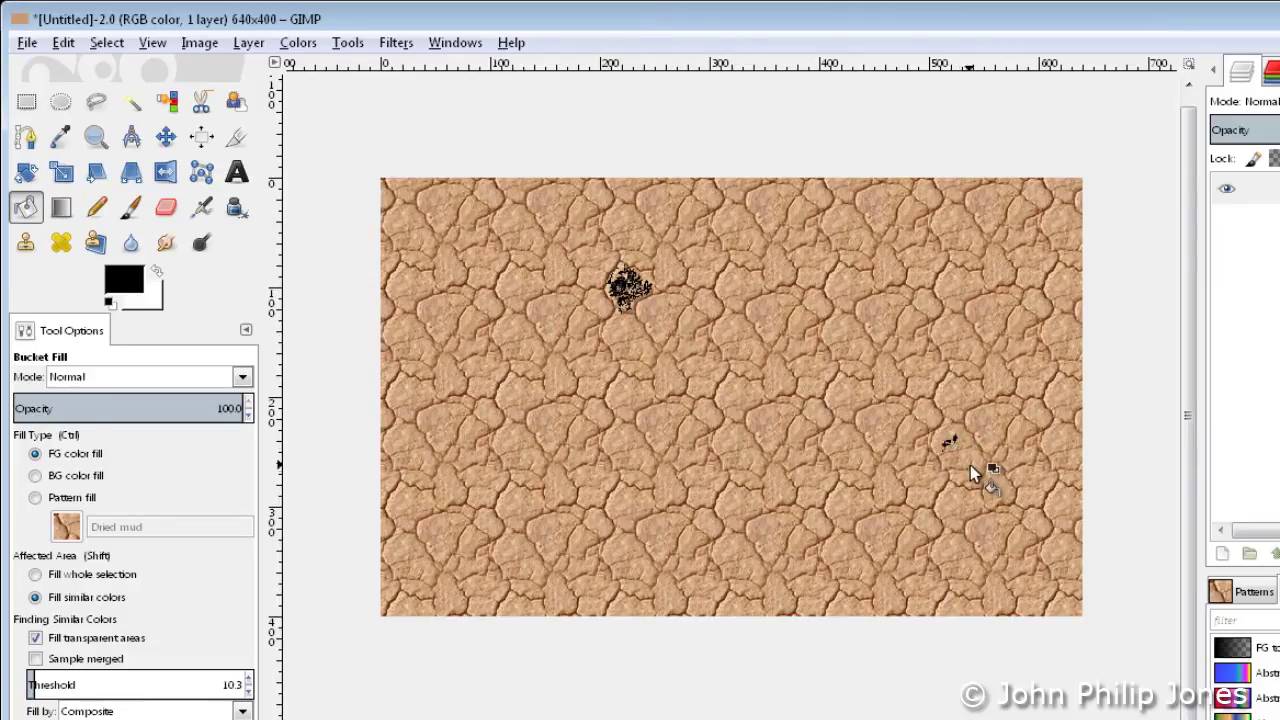
left_click(960, 456)
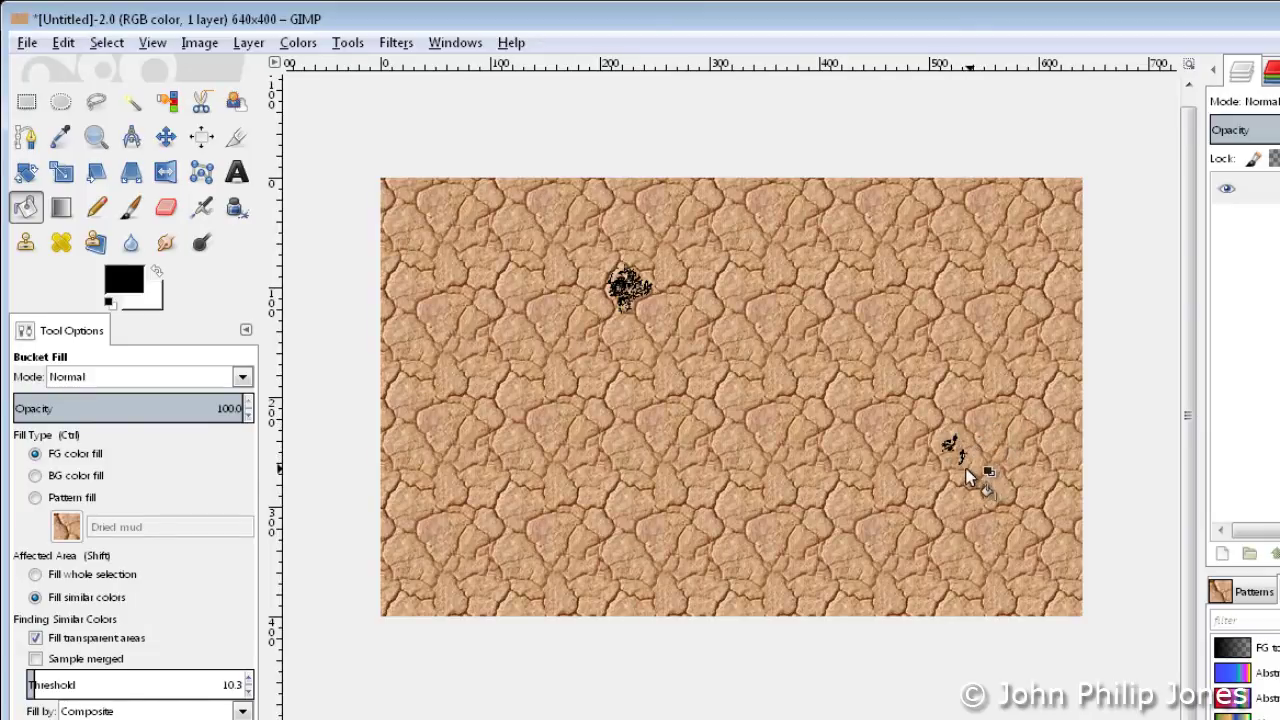
left_click(987, 430)
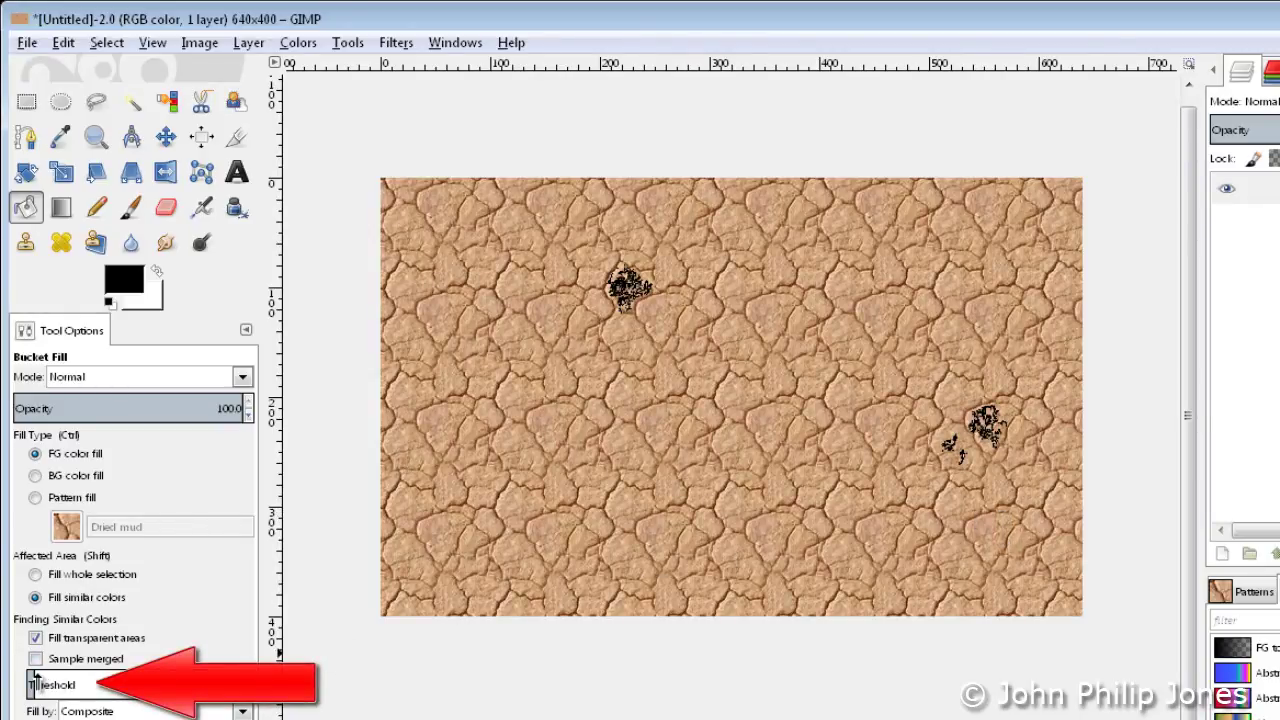
Fill black at threshold 21.9, then at 33.5, leaving only the mud's crack lines.
left_click_drag(37, 683, 43, 683)
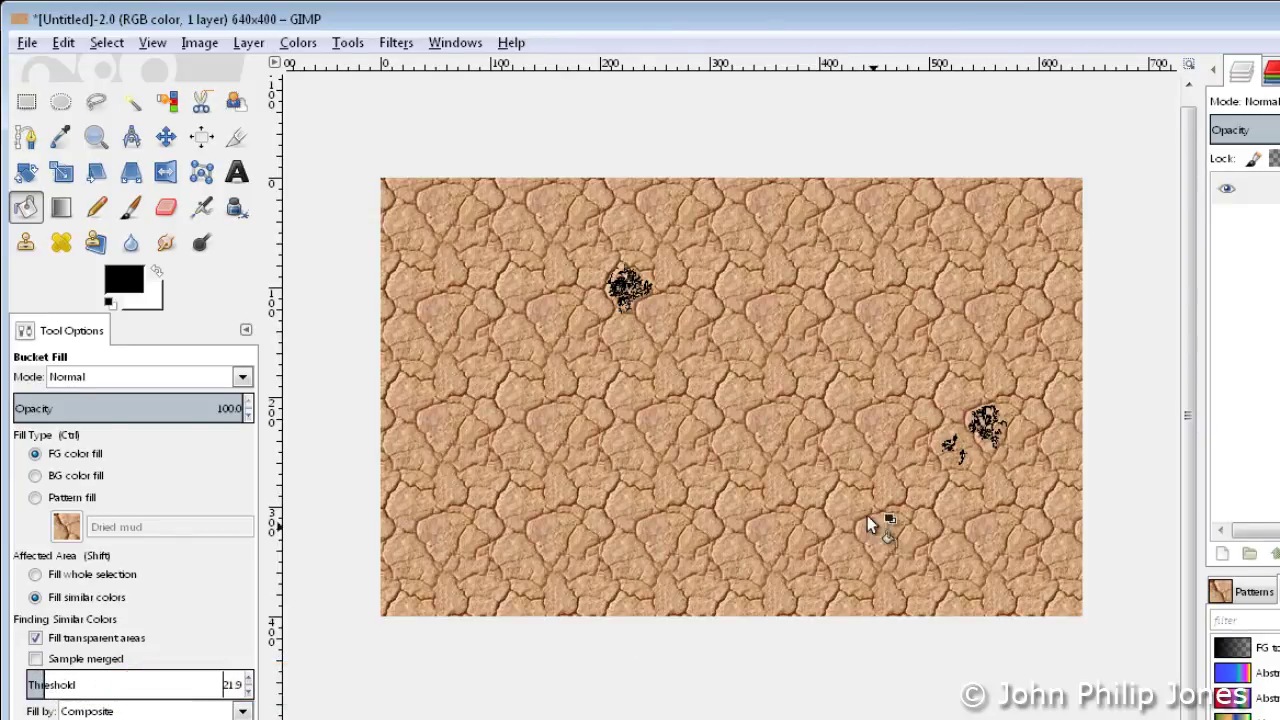
left_click(731, 445)
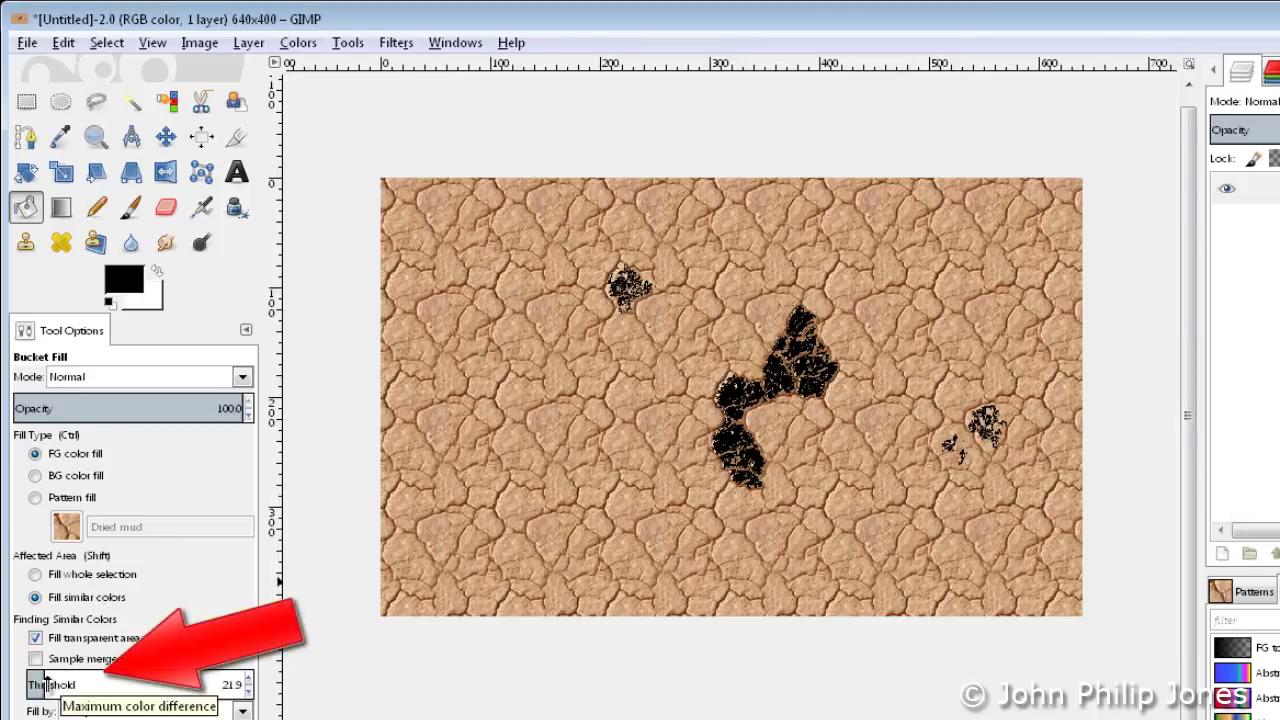
left_click_drag(42, 684, 54, 684)
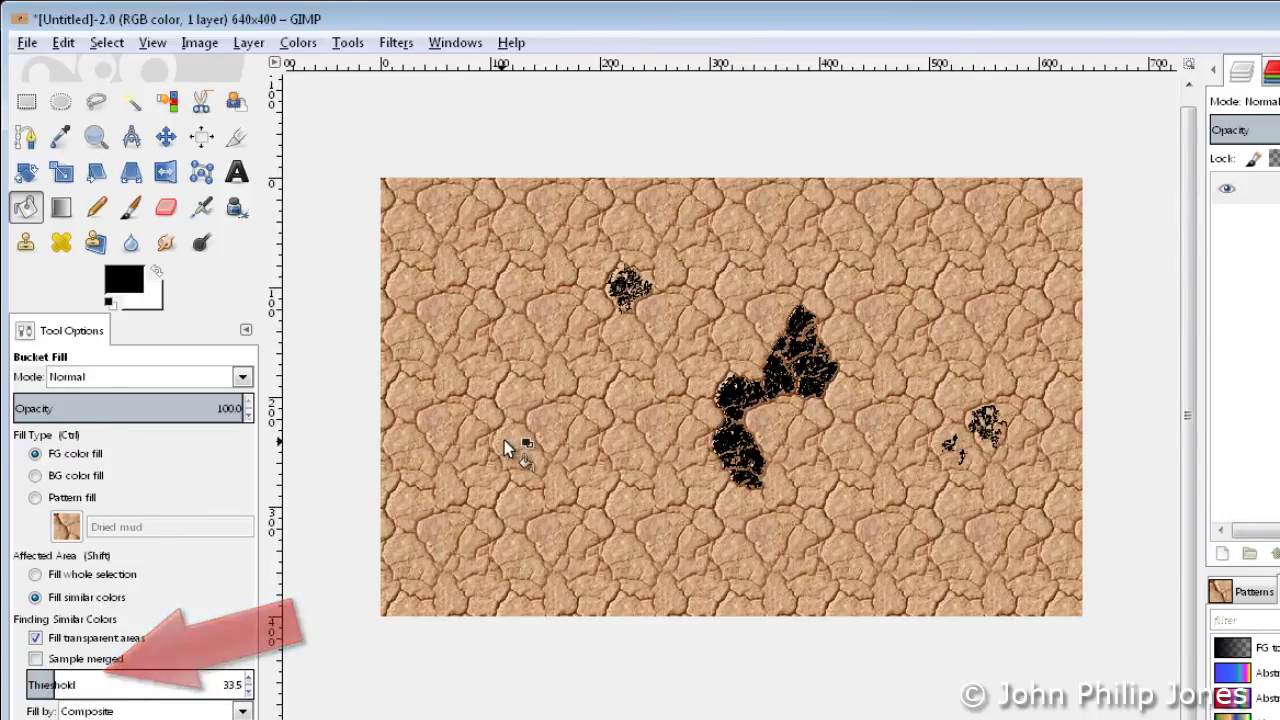
left_click(472, 430)
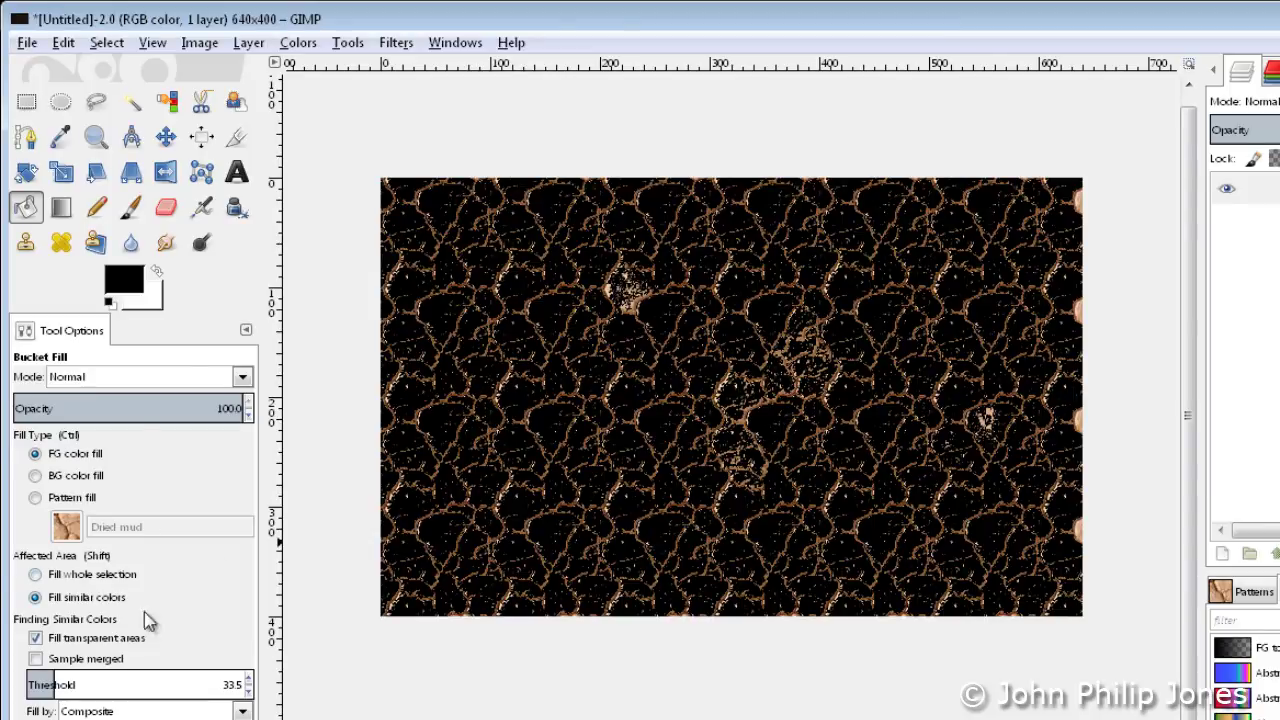
Blacken the whole image at threshold 152.0, then undo back to mud with two small patches.
left_click_drag(60, 685, 158, 685)
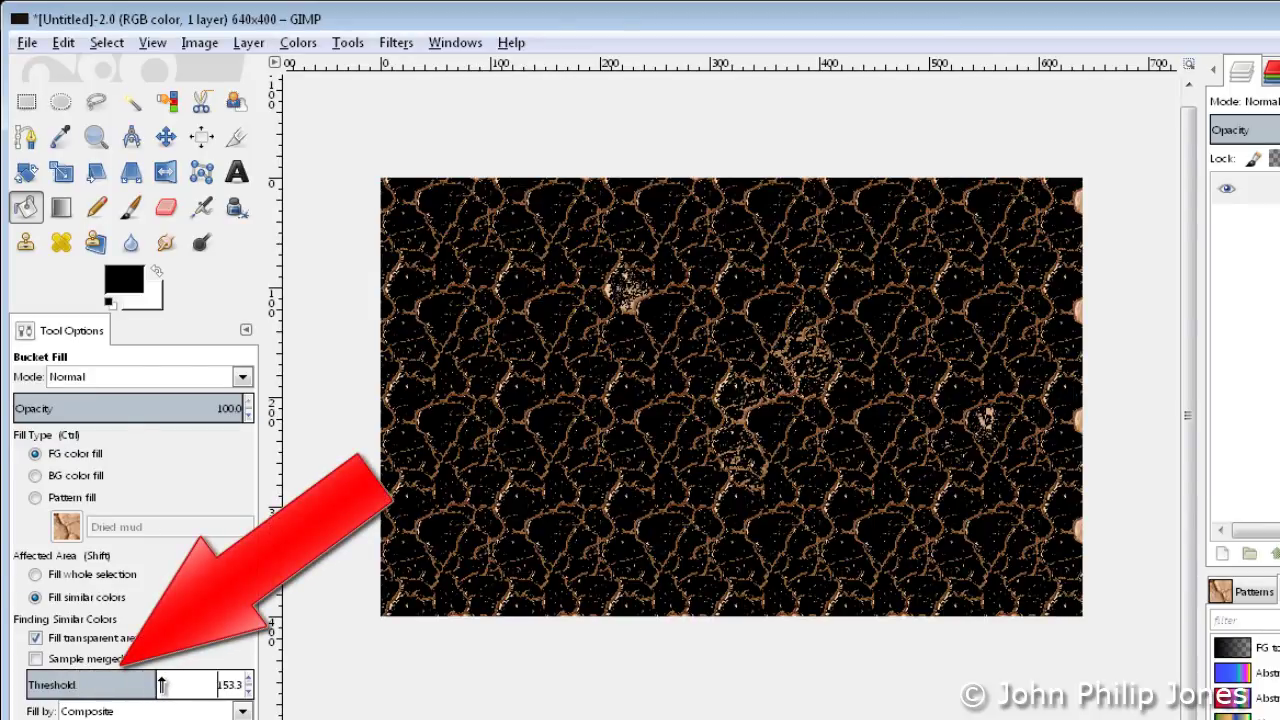
left_click(670, 463)
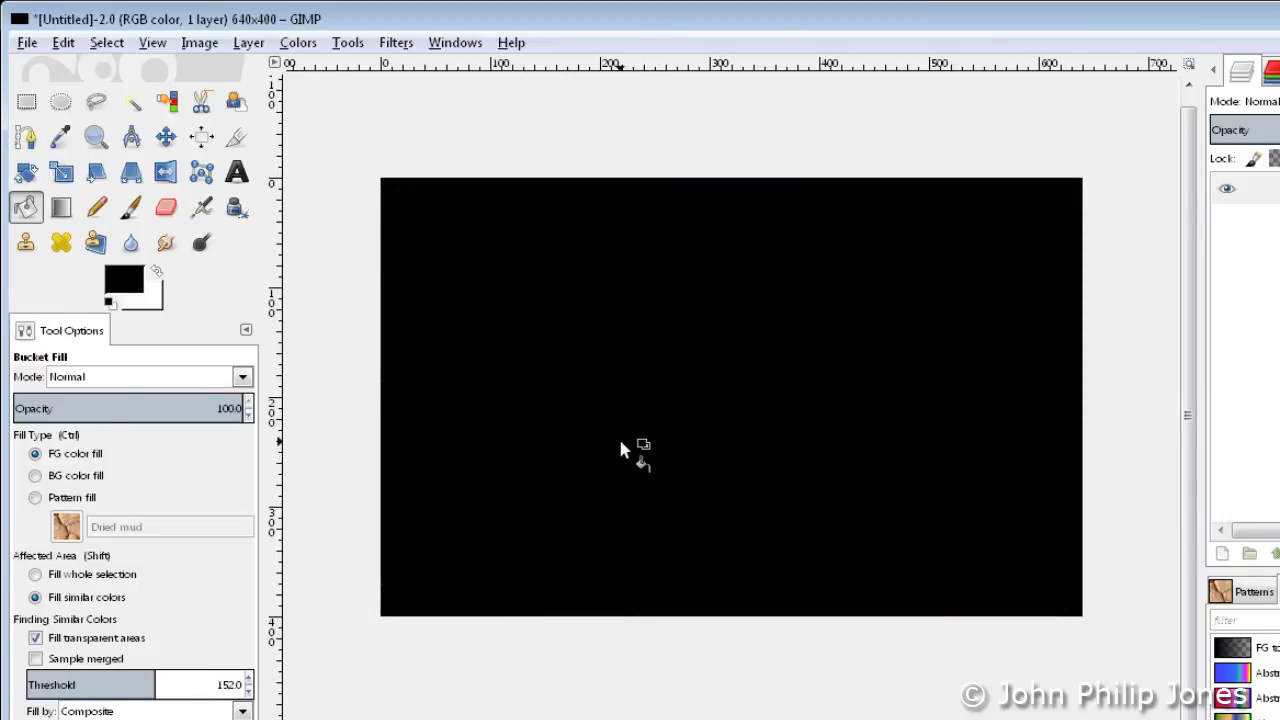
key("ctrl+z")
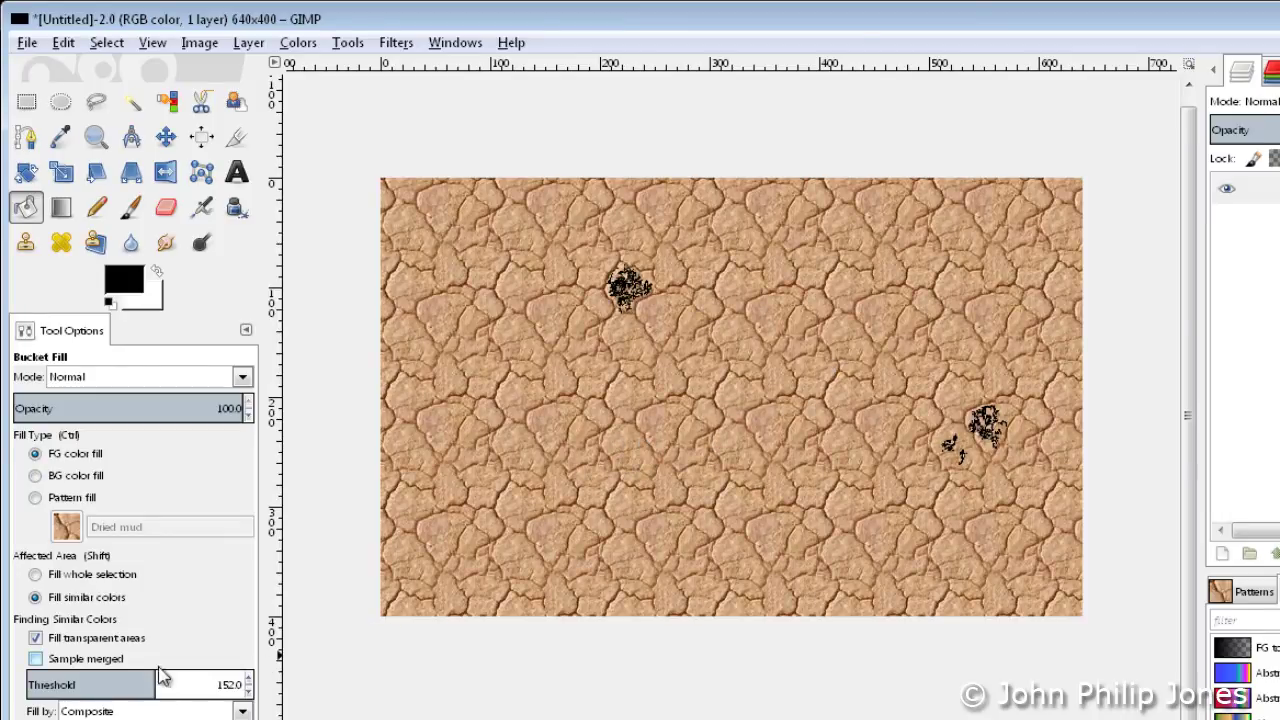
At threshold 12.9 add two bottom black patches, then at 32.2 blacken most of the mud.
left_click_drag(155, 681, 45, 685)
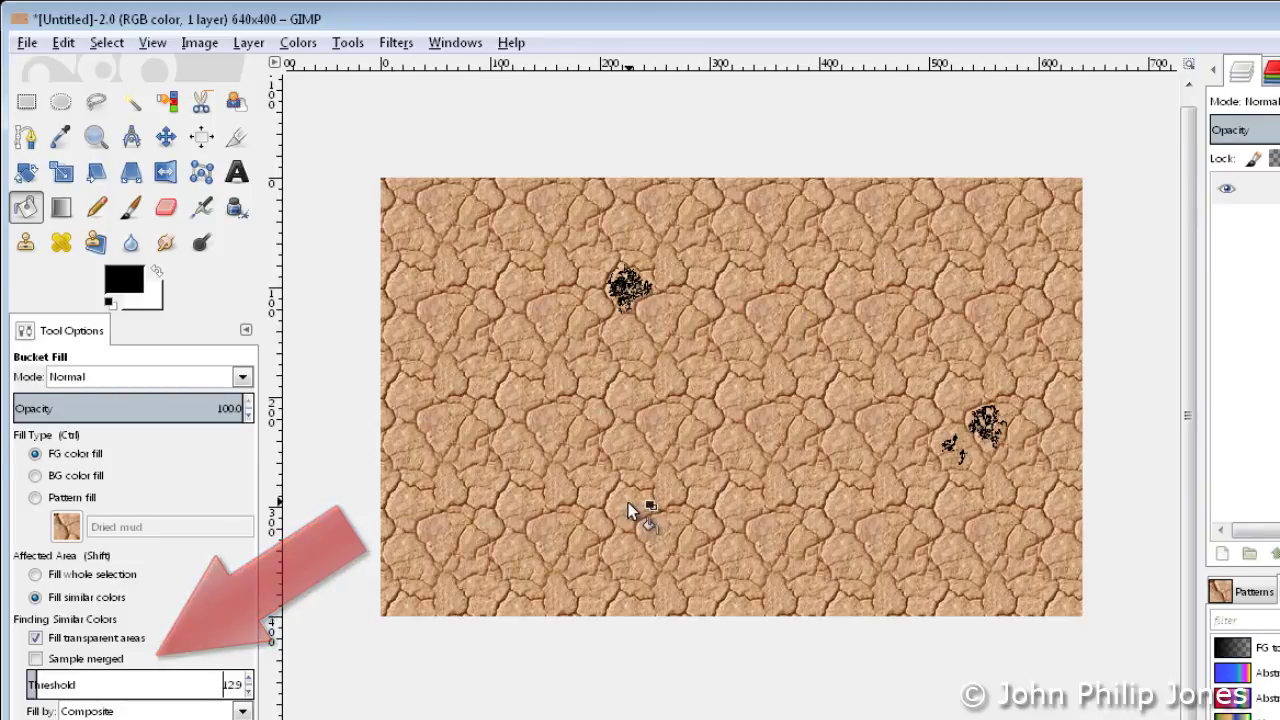
left_click(653, 526)
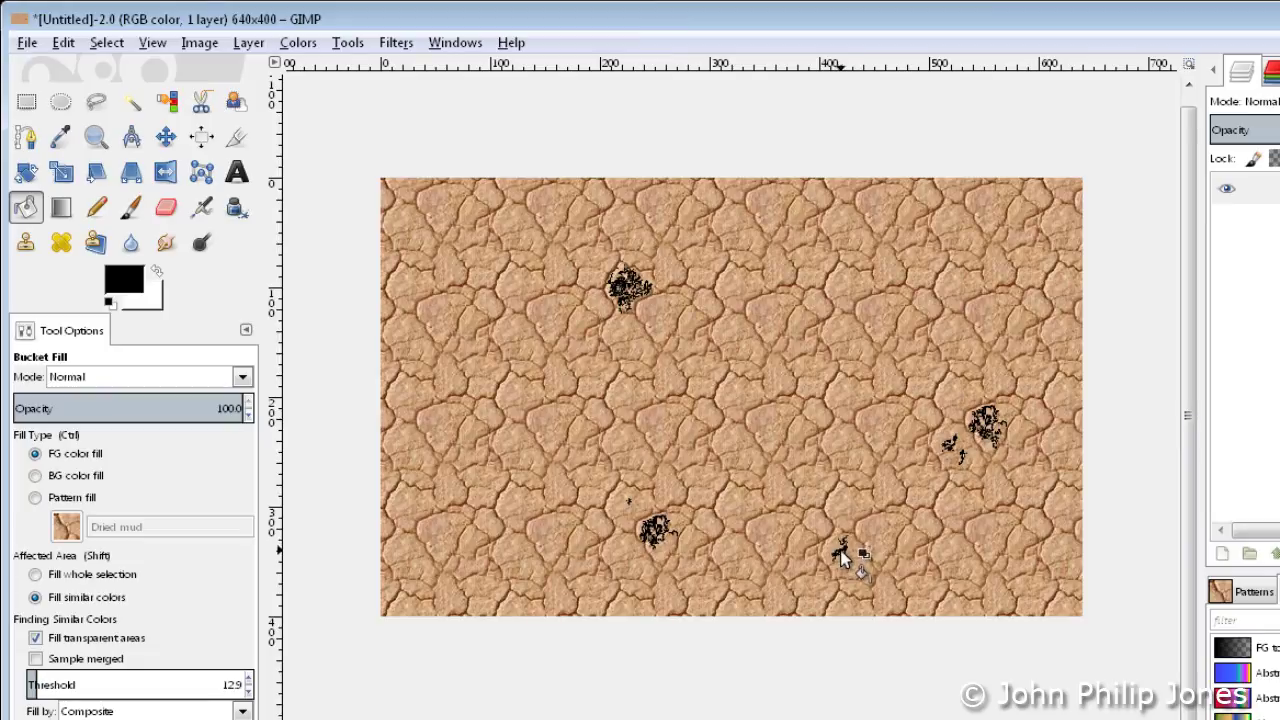
left_click(840, 550)
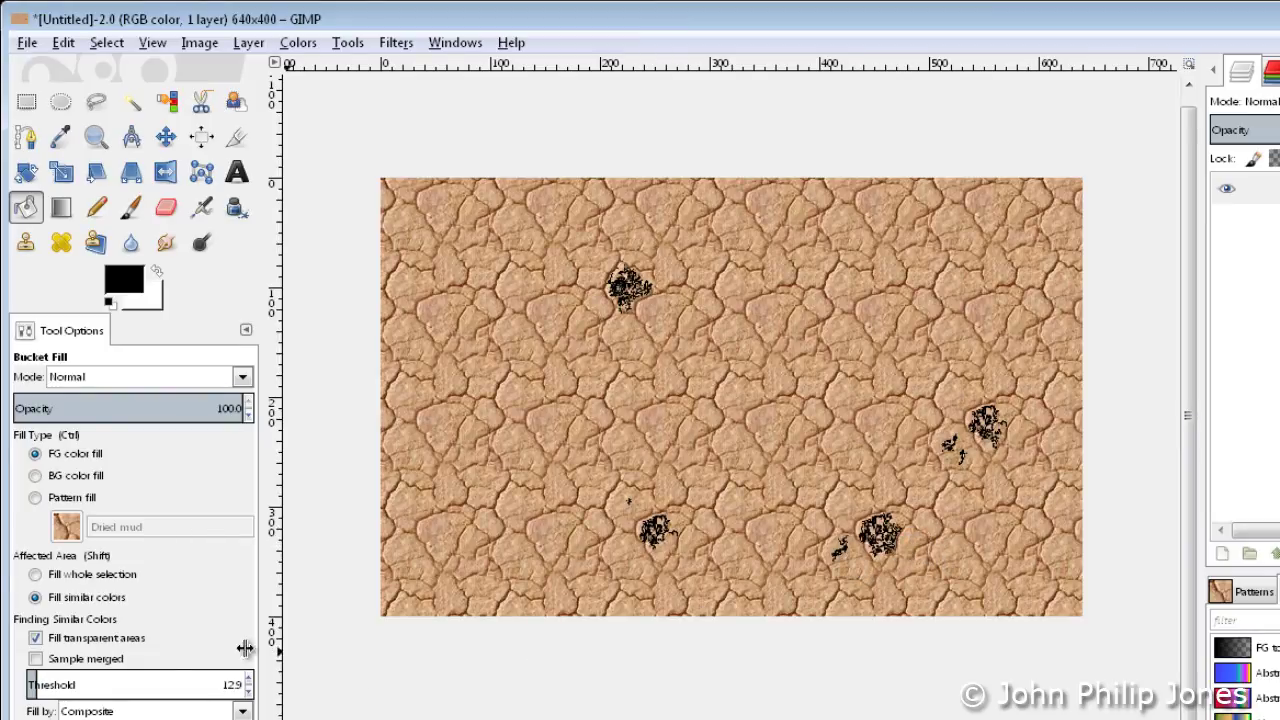
left_click_drag(45, 680, 52, 681)
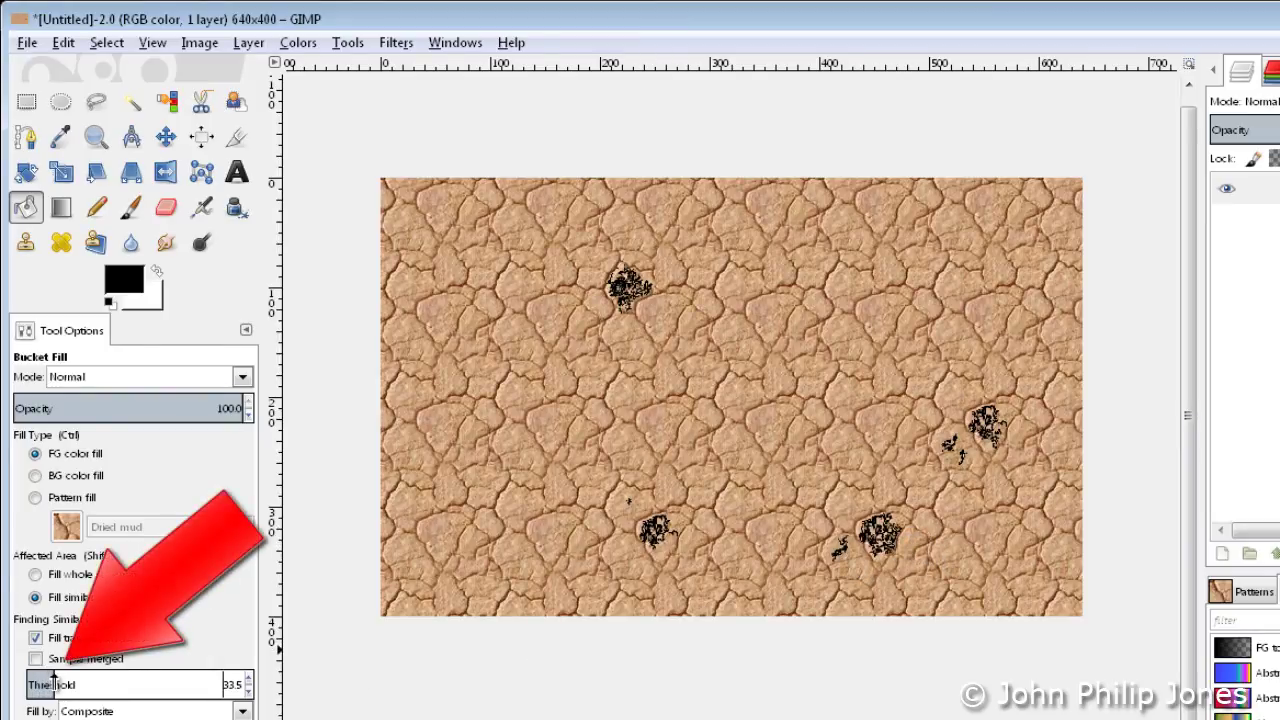
left_click(504, 437)
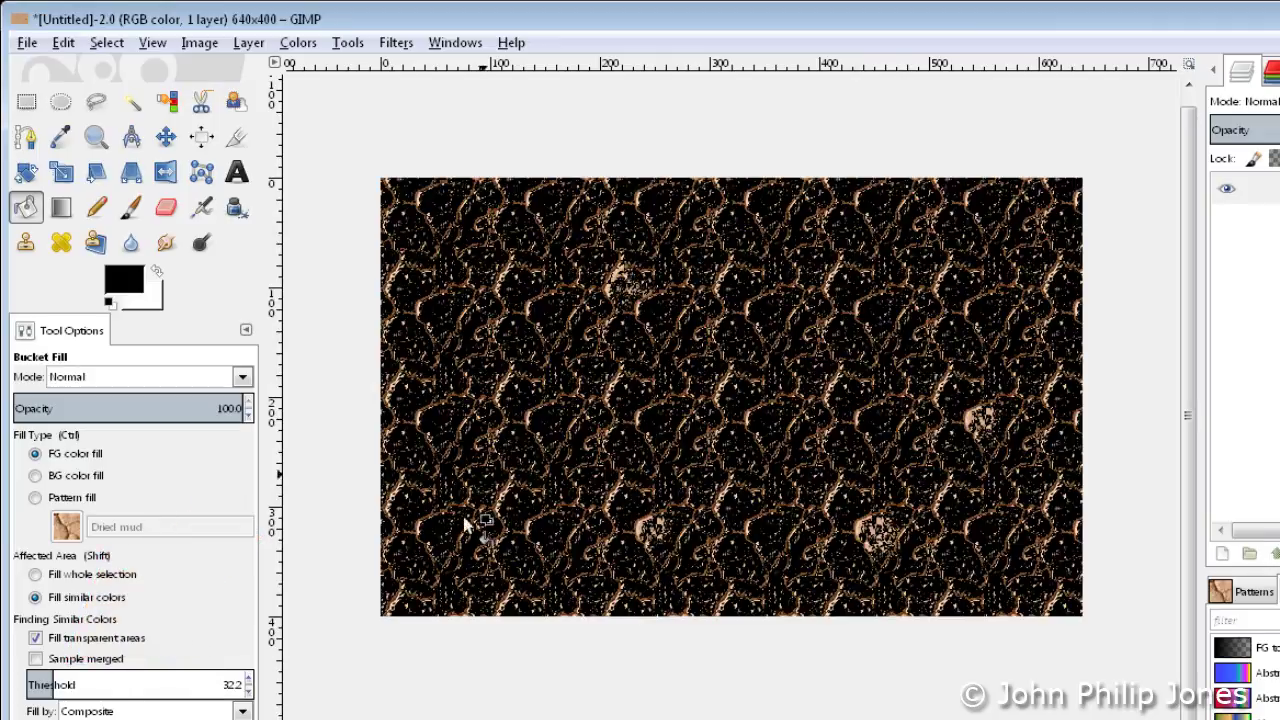